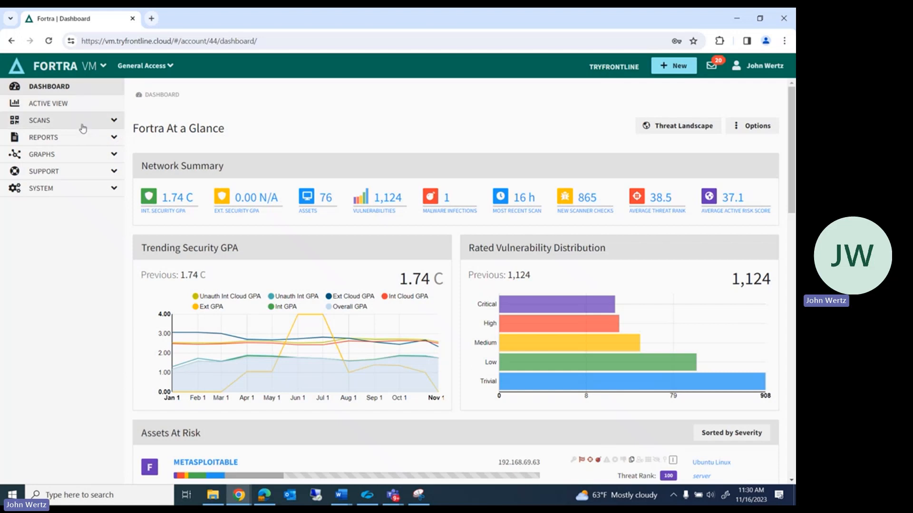
- Open the built-in CIS Benchmark Scan policy from the list of available scan policies
{"action": "left_click", "coordinate": [112, 122]}
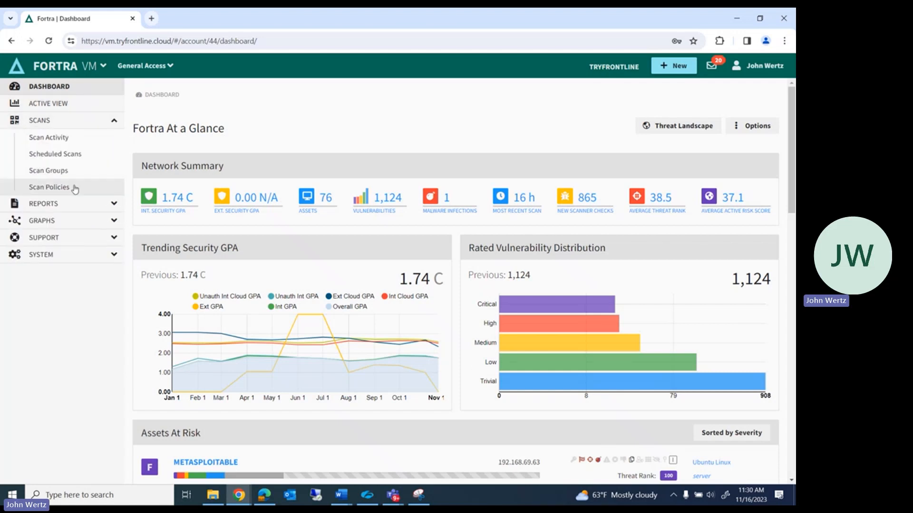
{"action": "left_click", "coordinate": [60, 188]}
{"action": "scroll", "coordinate": [385, 200], "scroll_direction": "down", "scroll_amount": 1}
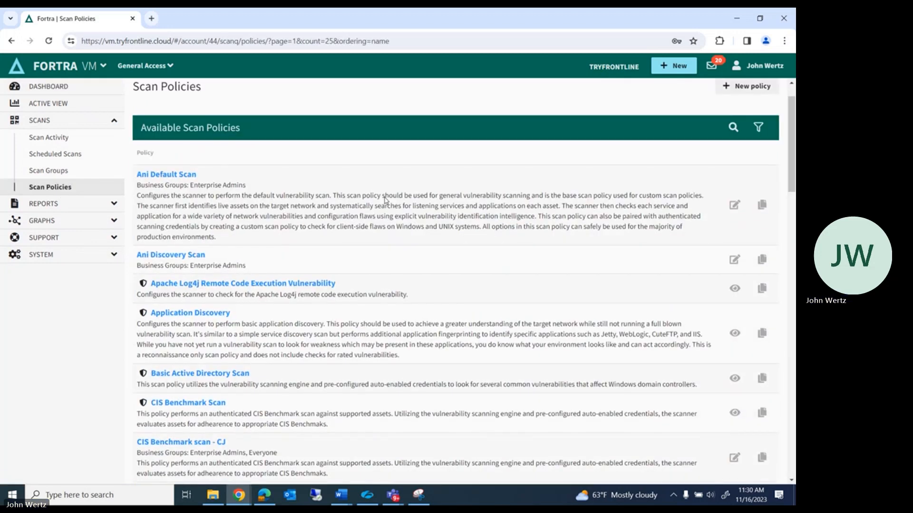
{"action": "scroll", "coordinate": [385, 199], "scroll_direction": "down", "scroll_amount": 1}
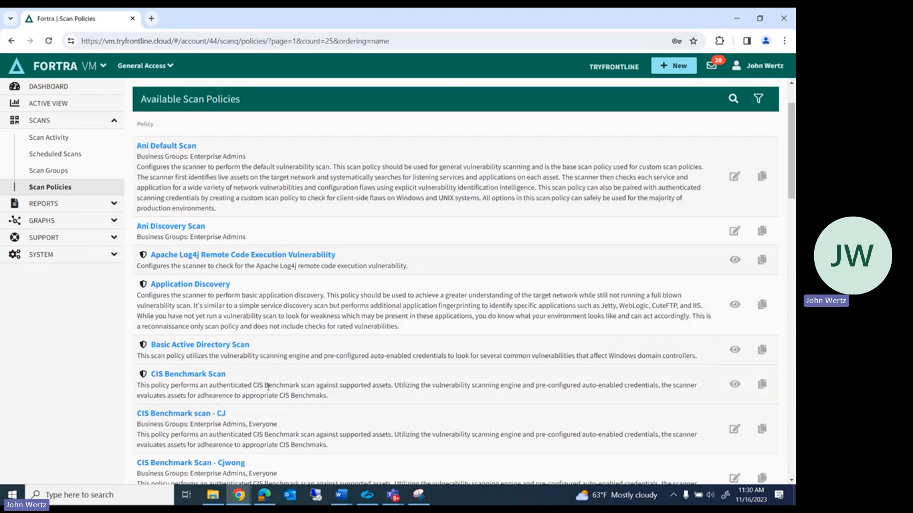
{"action": "left_click", "coordinate": [216, 375]}
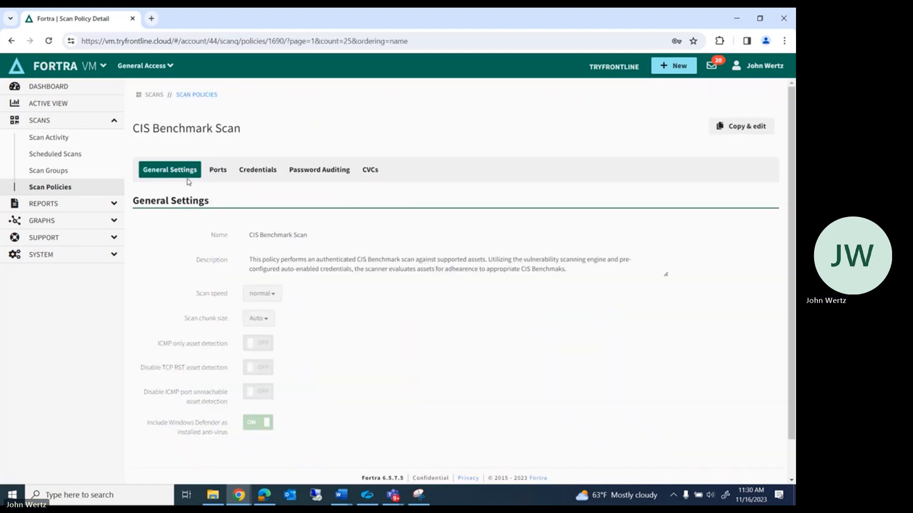
- Review the Ports, Credentials, Password Auditing and CVCs settings of the CIS Benchmark Scan policy
{"action": "left_click", "coordinate": [218, 171]}
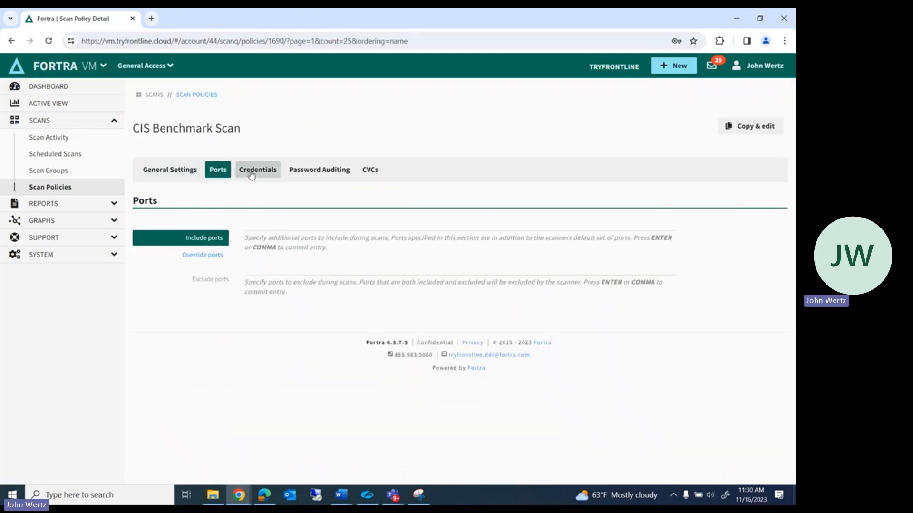
{"action": "left_click", "coordinate": [247, 174]}
{"action": "left_click", "coordinate": [307, 172]}
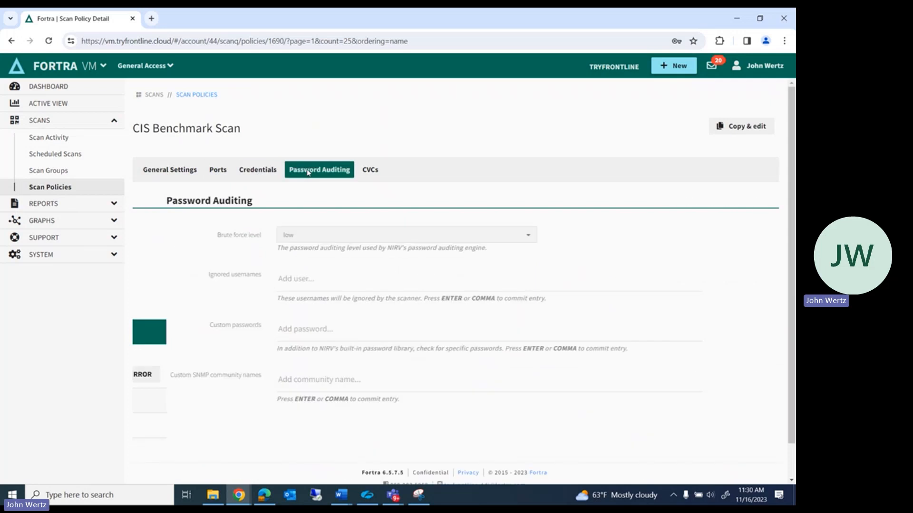
{"action": "right_click", "coordinate": [371, 171]}
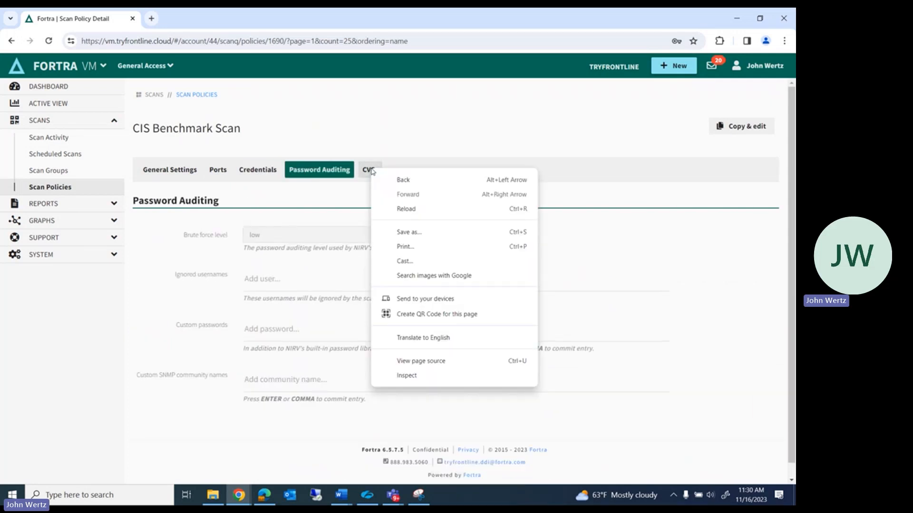
{"action": "left_click", "coordinate": [370, 170]}
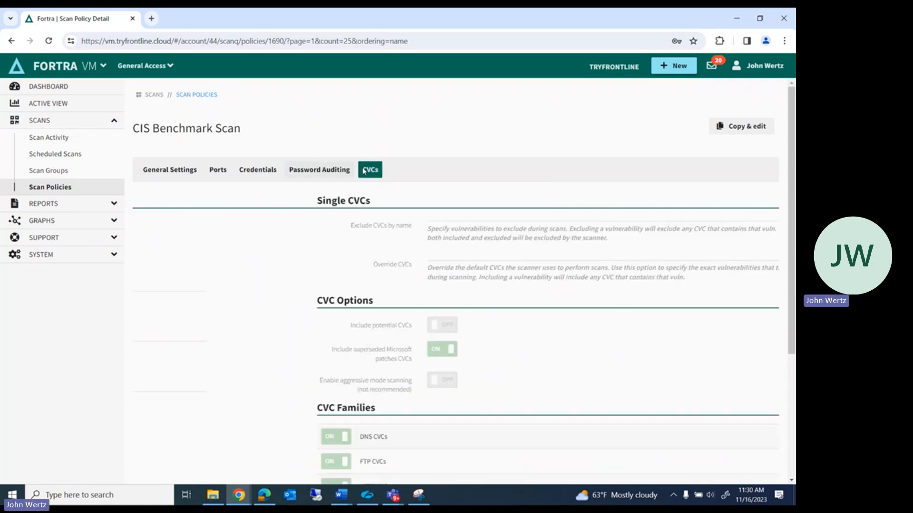
- Open an editable copy of the CIS Benchmark Scan policy and look over its general settings
{"action": "left_click", "coordinate": [748, 130]}
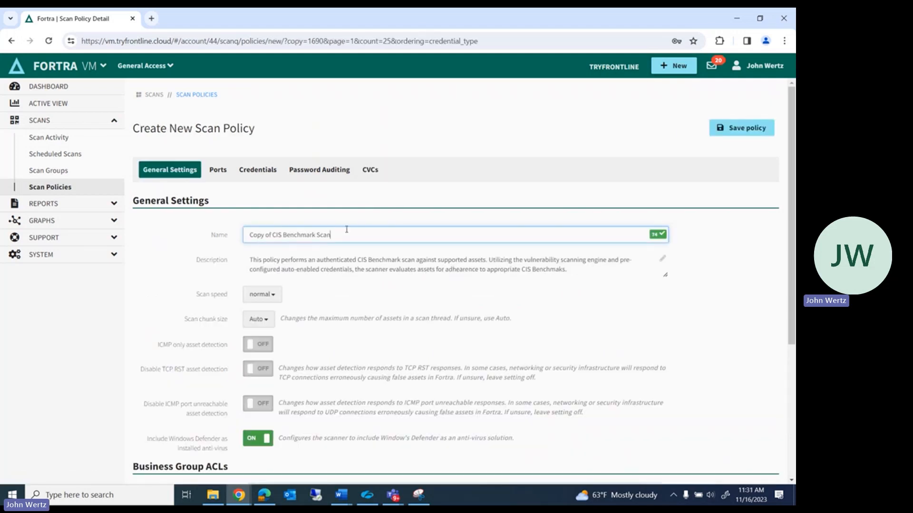
{"action": "scroll", "coordinate": [353, 294], "scroll_direction": "down", "scroll_amount": 3}
{"action": "scroll", "coordinate": [353, 294], "scroll_direction": "up", "scroll_amount": 3}
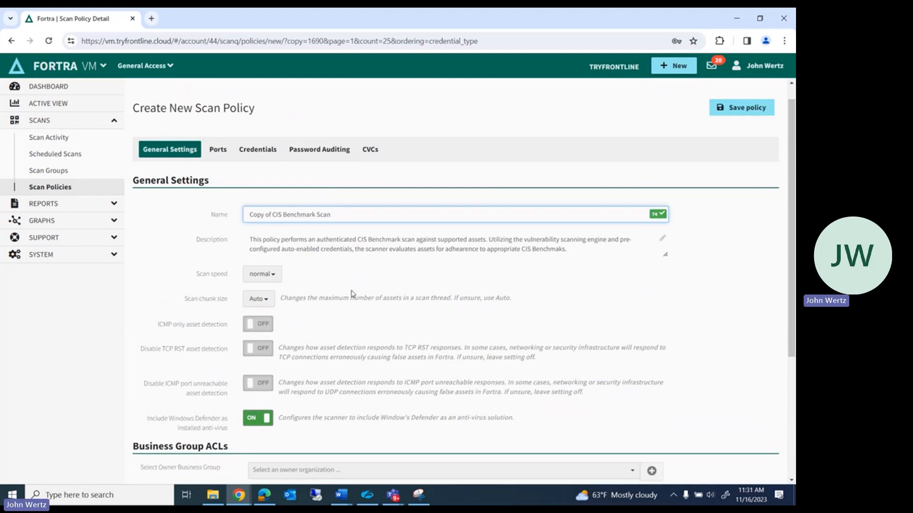
- Start a new scan policy from the scan policies list, named "Custom Policy 1" with the description "Custom scan"
{"action": "left_click", "coordinate": [72, 192]}
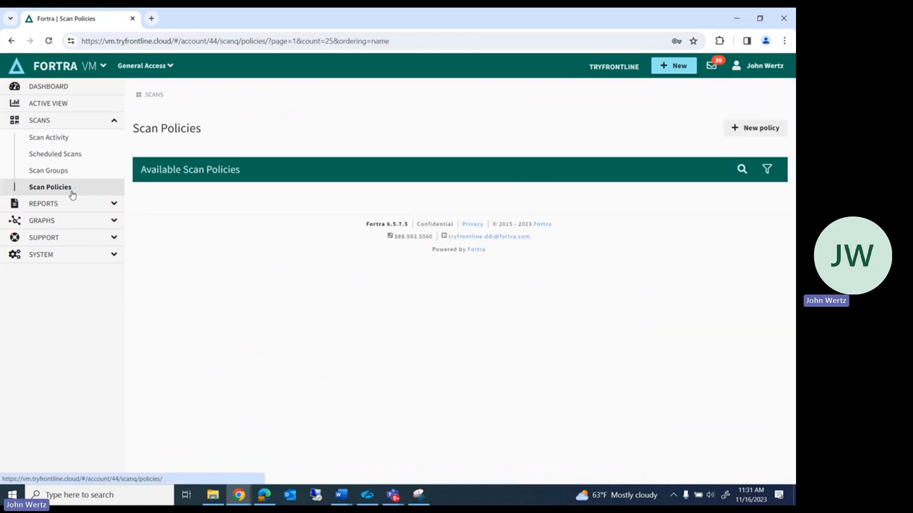
{"action": "left_click", "coordinate": [750, 129]}
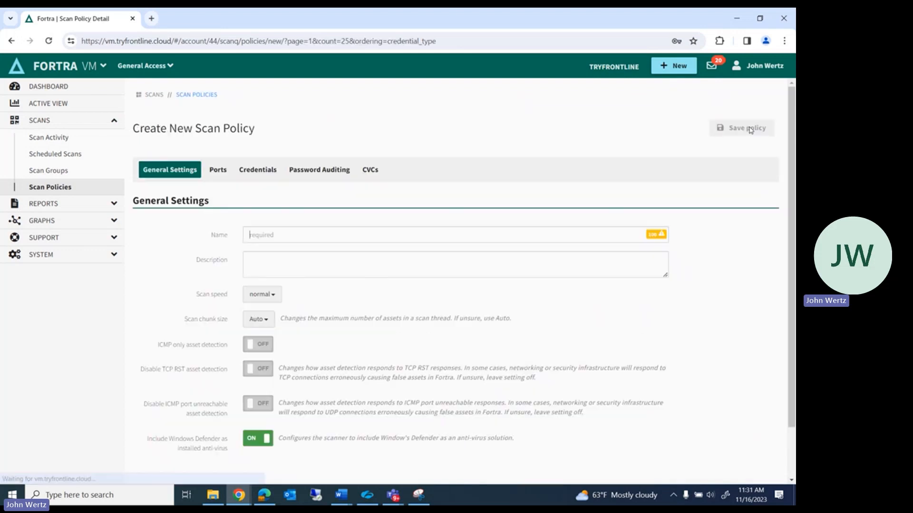
{"action": "left_click", "coordinate": [306, 234]}
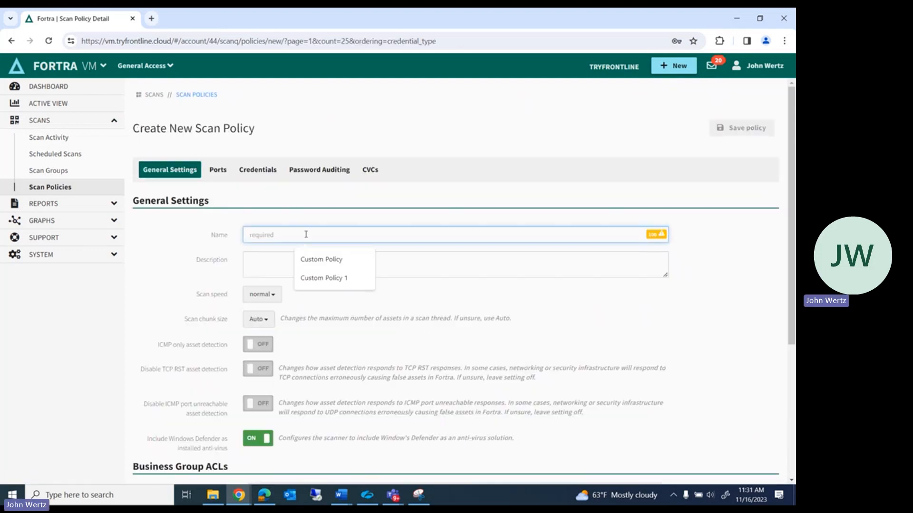
{"action": "type", "text": "Custom Pol"}
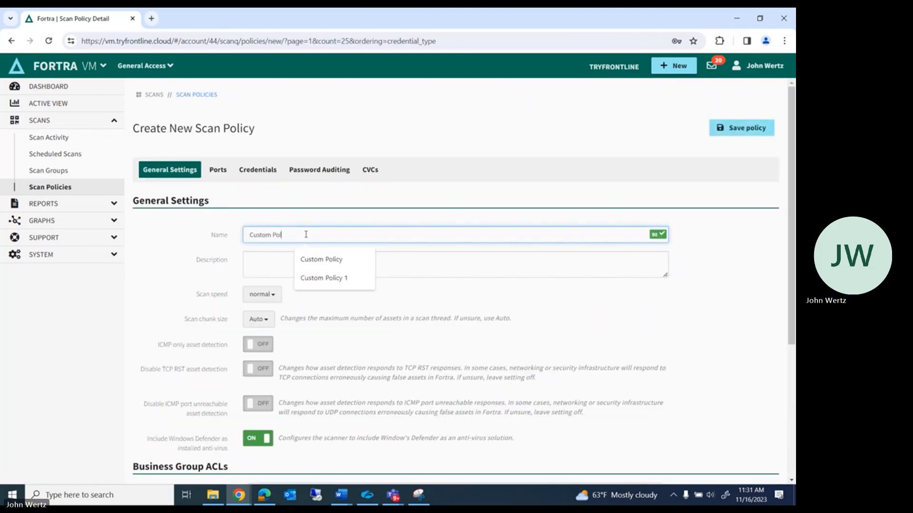
{"action": "type", "text": "i"}
{"action": "left_click", "coordinate": [351, 279]}
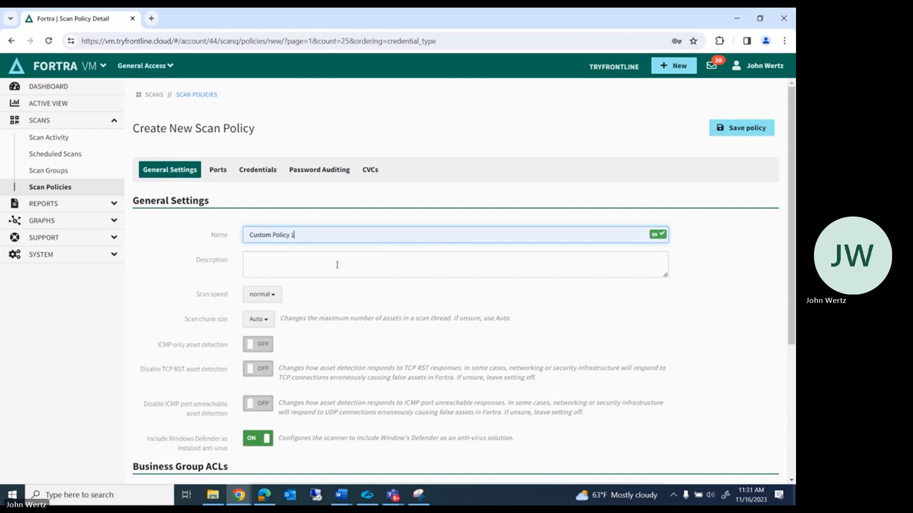
{"action": "left_click", "coordinate": [336, 265]}
{"action": "type", "text": "Custom"}
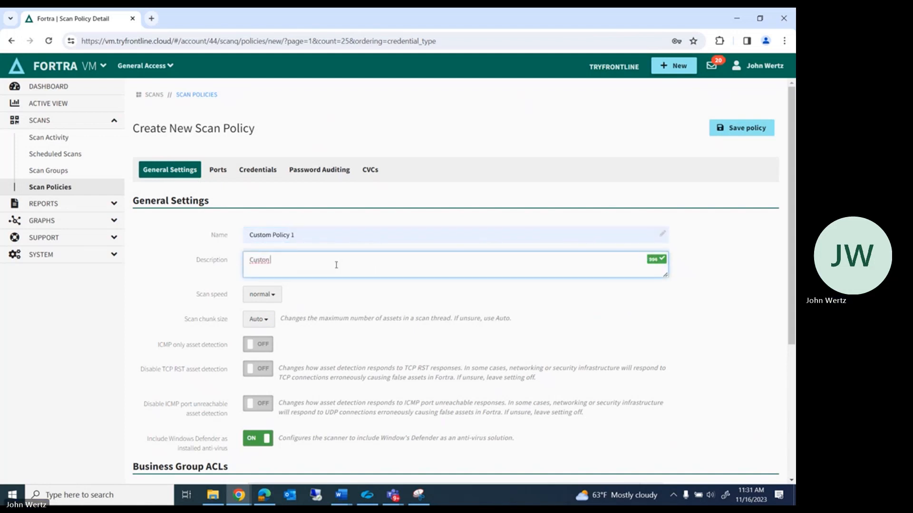
{"action": "type", "text": " scan"}
- Examine the new policy's scan speed choices and its asset detection and Windows Defender options
{"action": "scroll", "coordinate": [457, 352], "scroll_direction": "down", "scroll_amount": 3}
{"action": "scroll", "coordinate": [458, 354], "scroll_direction": "up", "scroll_amount": 2}
{"action": "scroll", "coordinate": [458, 354], "scroll_direction": "up", "scroll_amount": 1}
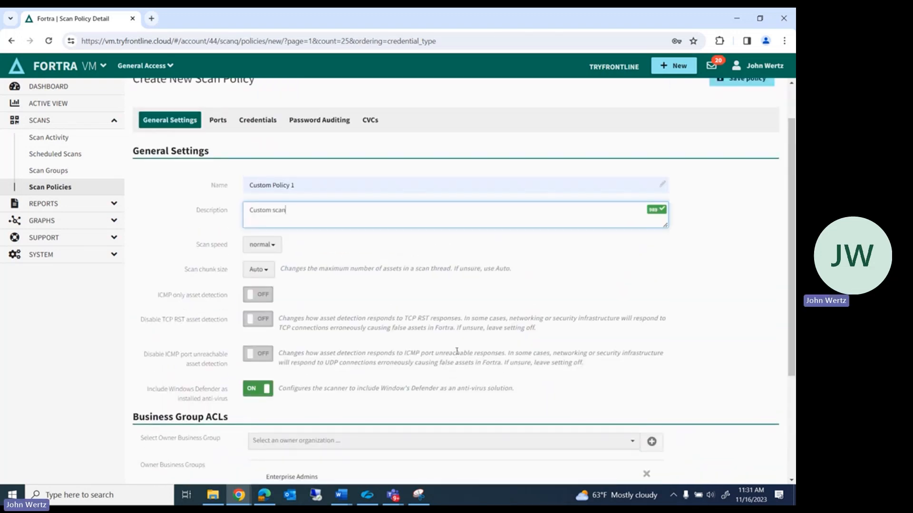
{"action": "left_click", "coordinate": [271, 246]}
{"action": "left_click", "coordinate": [352, 252]}
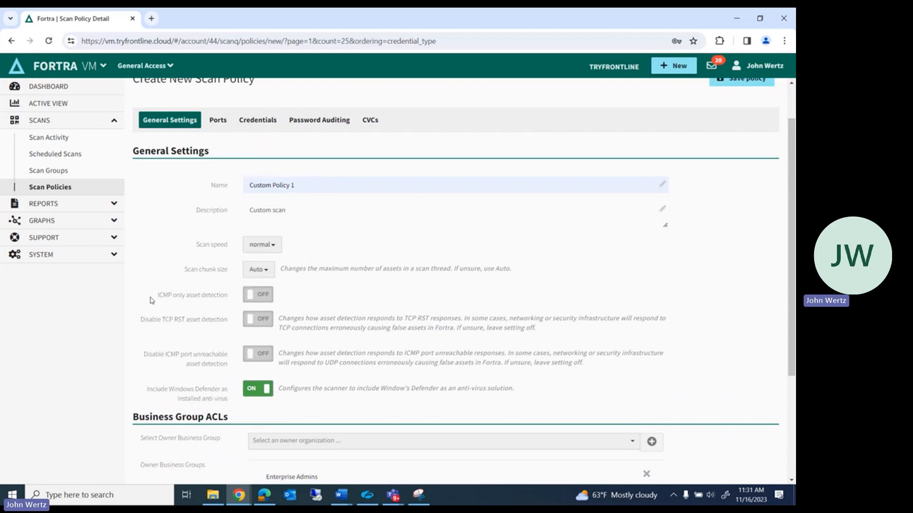
{"action": "left_click_drag", "start_coordinate": [149, 300], "coordinate": [227, 400]}
{"action": "left_click", "coordinate": [372, 384]}
- Choose West Business Group in the owner business group selection of the Business Group ACLs
{"action": "scroll", "coordinate": [480, 345], "scroll_direction": "down", "scroll_amount": 3}
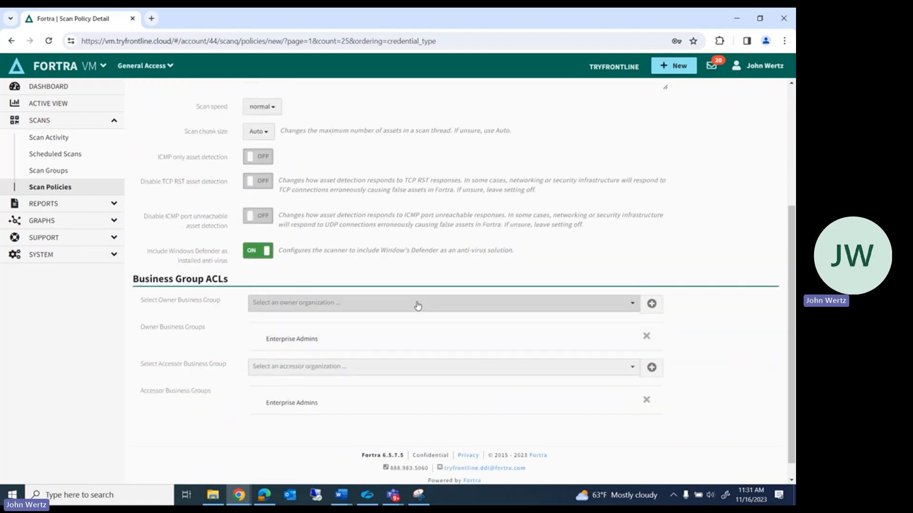
{"action": "left_click", "coordinate": [417, 305]}
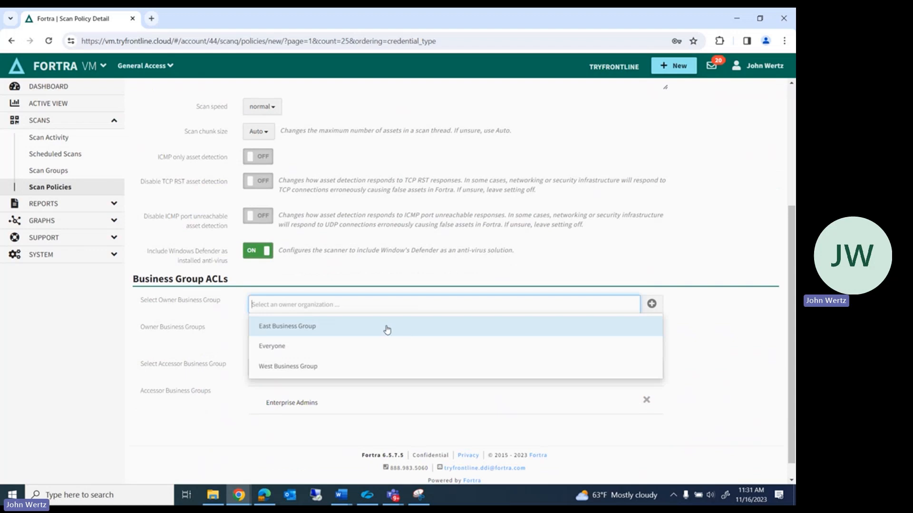
{"action": "left_click", "coordinate": [345, 368]}
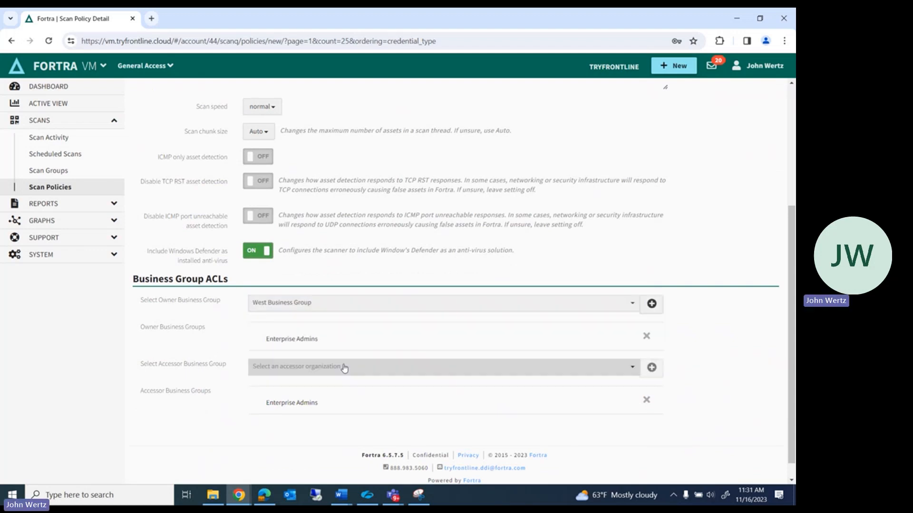
- Add ports 22 and 443 to the new policy's included ports
{"action": "scroll", "coordinate": [402, 218], "scroll_direction": "up", "scroll_amount": 4}
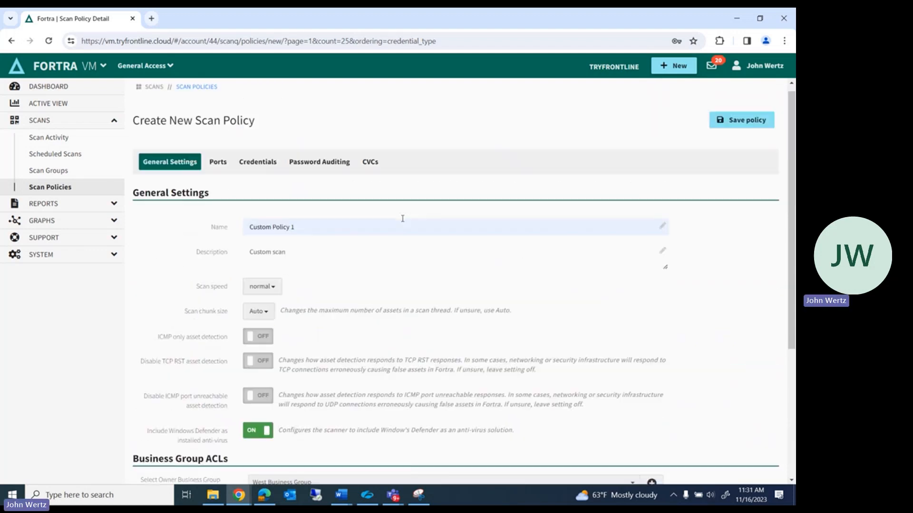
{"action": "left_click", "coordinate": [221, 174]}
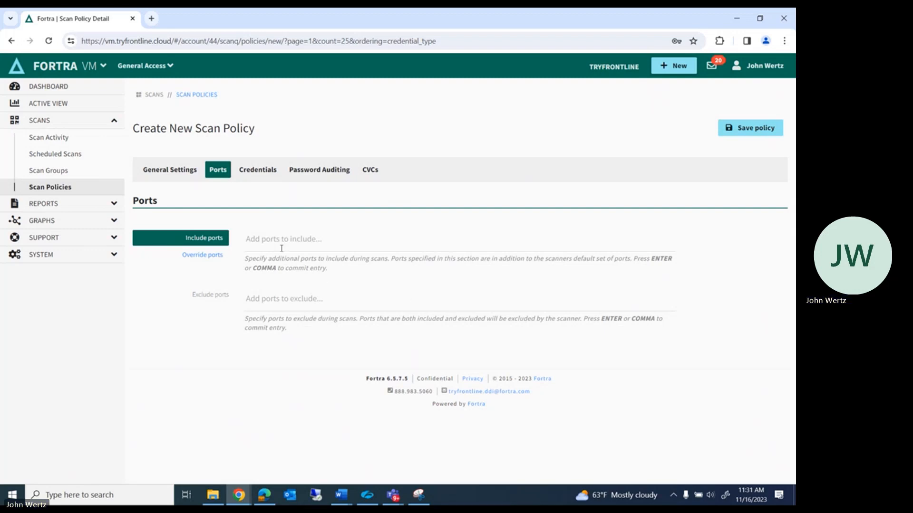
{"action": "left_click", "coordinate": [269, 241]}
{"action": "type", "text": "22"}
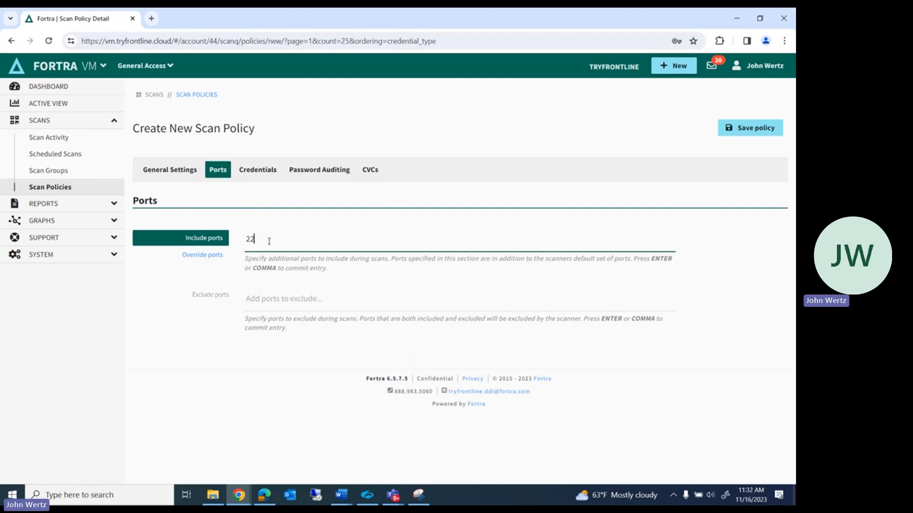
{"action": "key", "text": "Return"}
{"action": "type", "text": "443"}
{"action": "key", "text": "Return"}
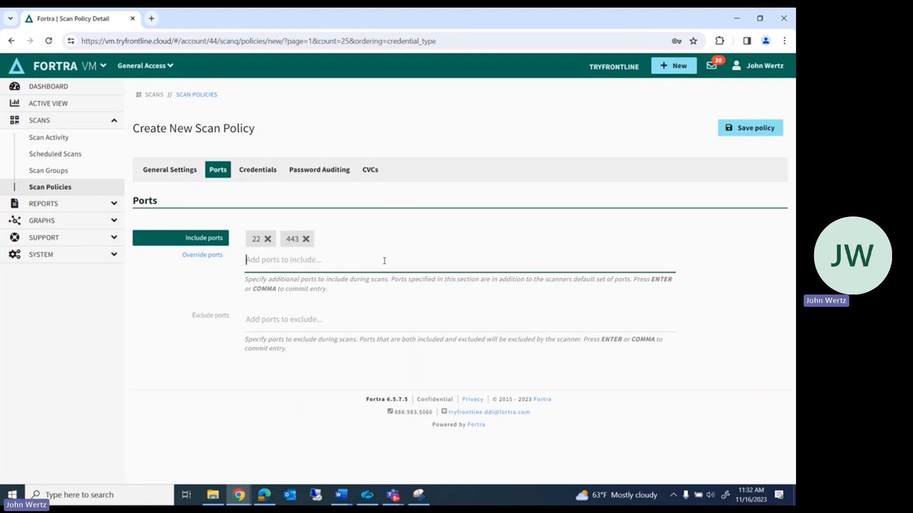
- Select the first three SSH Password credentials for the policy and turn on the use of auto-enabled credentials
{"action": "left_click", "coordinate": [249, 172]}
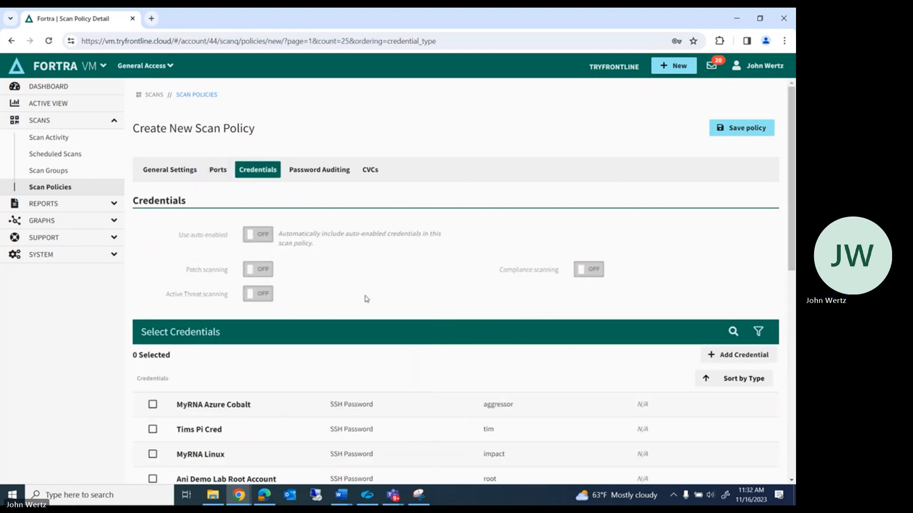
{"action": "scroll", "coordinate": [331, 258], "scroll_direction": "down", "scroll_amount": 2}
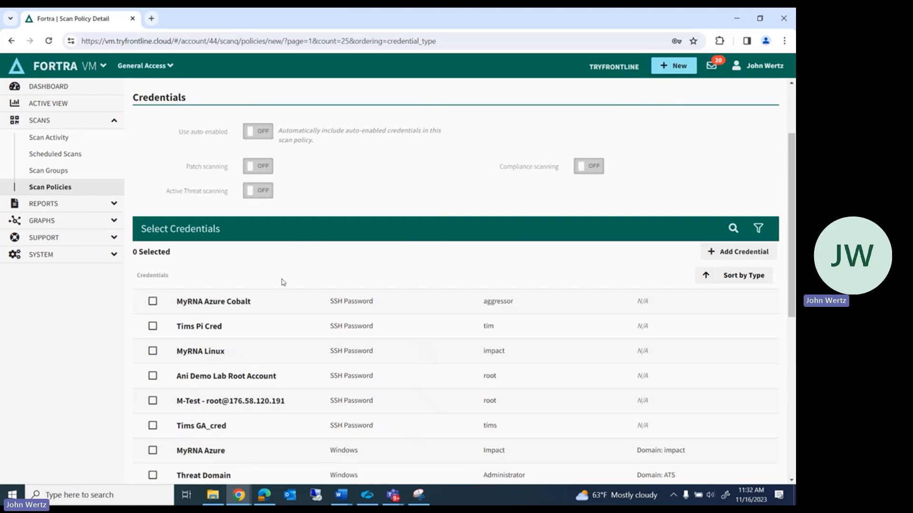
{"action": "scroll", "coordinate": [302, 255], "scroll_direction": "down", "scroll_amount": 2}
{"action": "scroll", "coordinate": [302, 254], "scroll_direction": "up", "scroll_amount": 2}
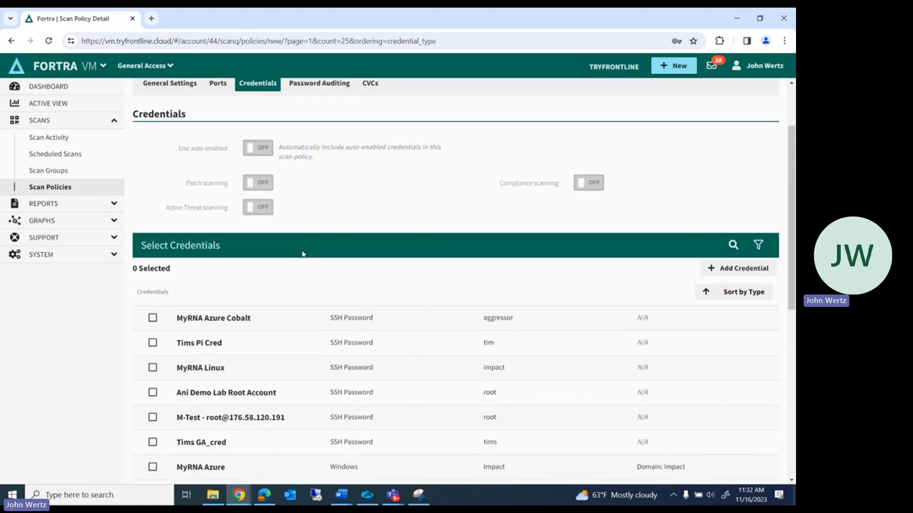
{"action": "left_click", "coordinate": [152, 321]}
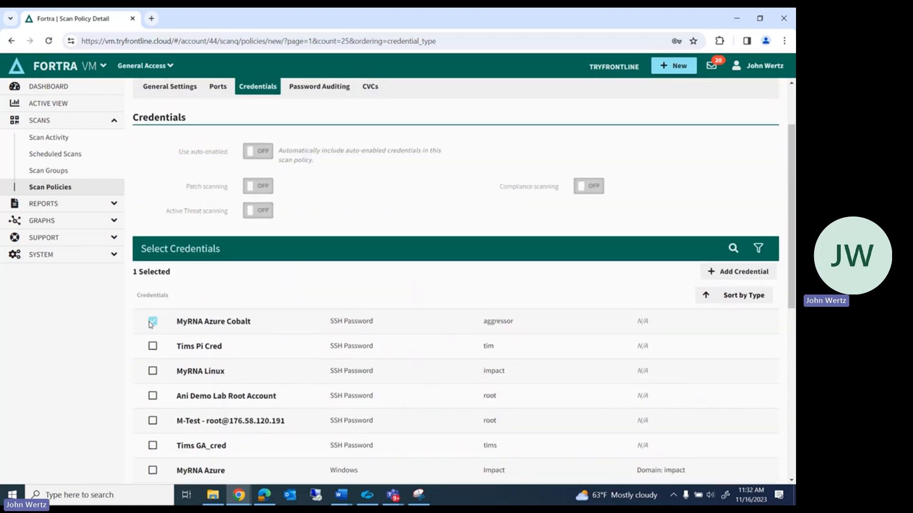
{"action": "left_click", "coordinate": [152, 346]}
{"action": "left_click", "coordinate": [152, 371]}
{"action": "left_click", "coordinate": [256, 158]}
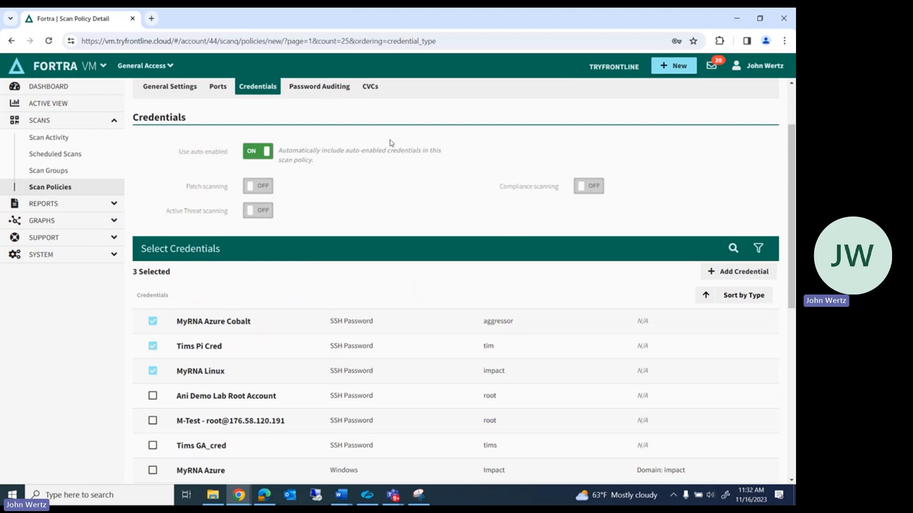
- Add the last SSH Password credential, just above the Windows ones, to the policy's selected credentials
{"action": "scroll", "coordinate": [383, 210], "scroll_direction": "down", "scroll_amount": 3}
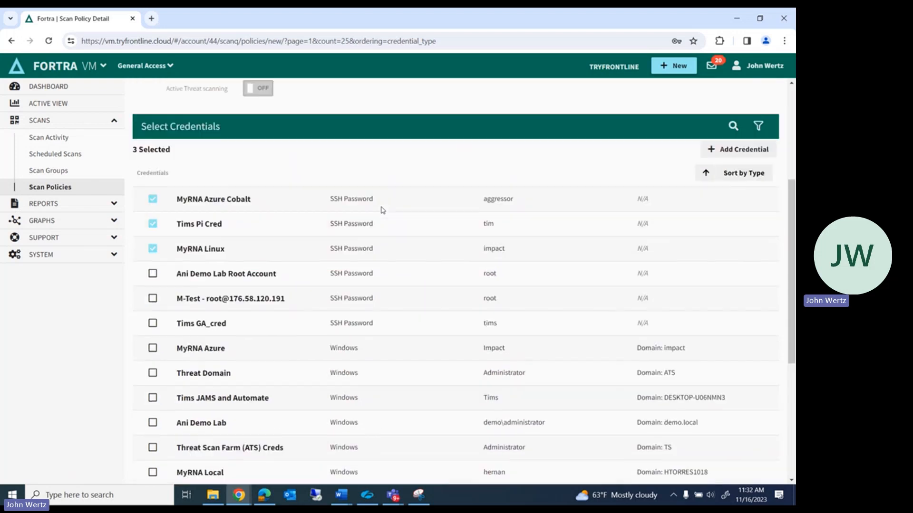
{"action": "left_click", "coordinate": [153, 319]}
{"action": "scroll", "coordinate": [357, 327], "scroll_direction": "up", "scroll_amount": 5}
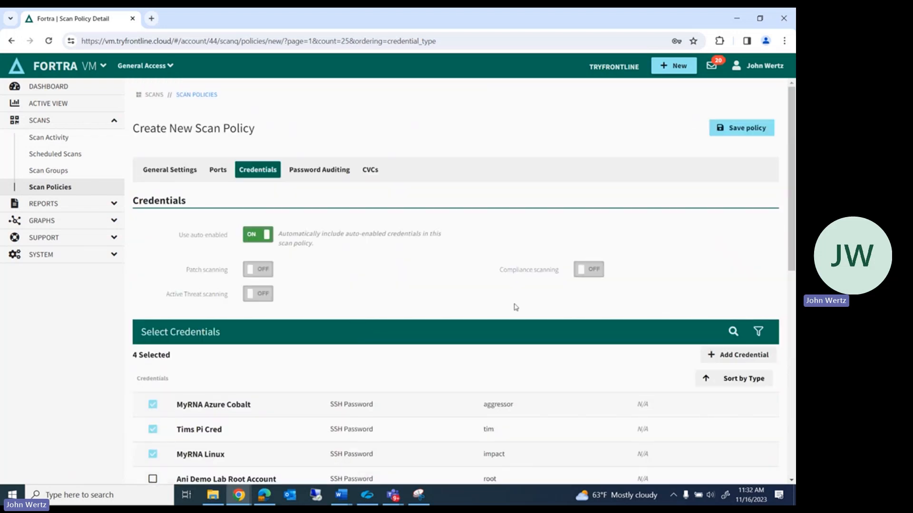
- Open the form for adding a credential, review its fields and business group options, and cancel it
{"action": "left_click", "coordinate": [741, 360]}
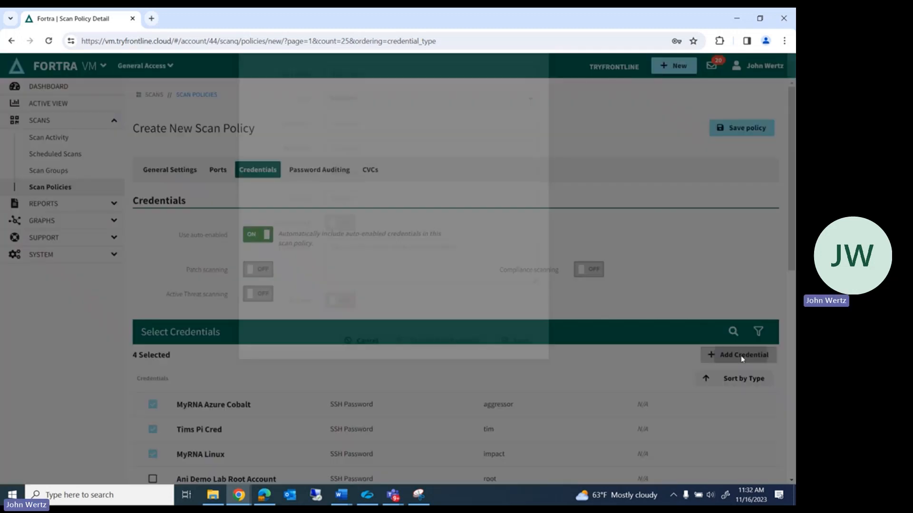
{"action": "scroll", "coordinate": [309, 240], "scroll_direction": "down", "scroll_amount": 3}
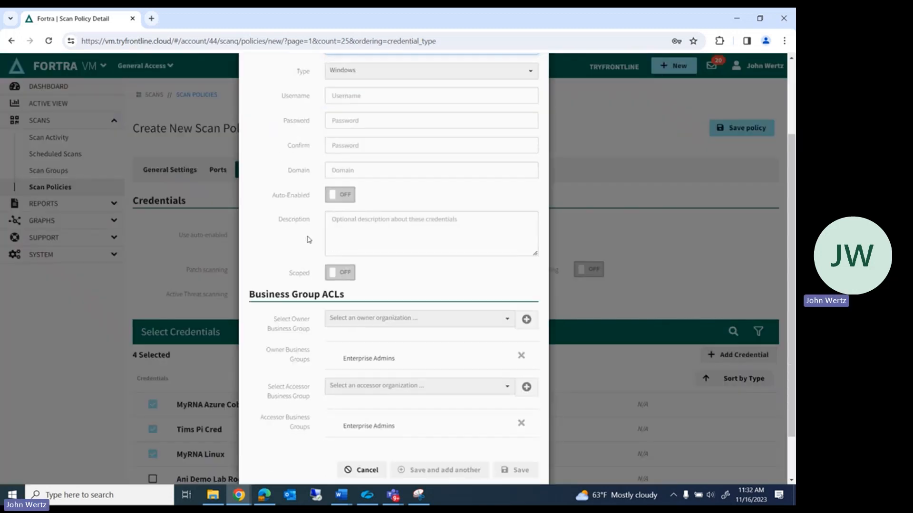
{"action": "left_click", "coordinate": [361, 472]}
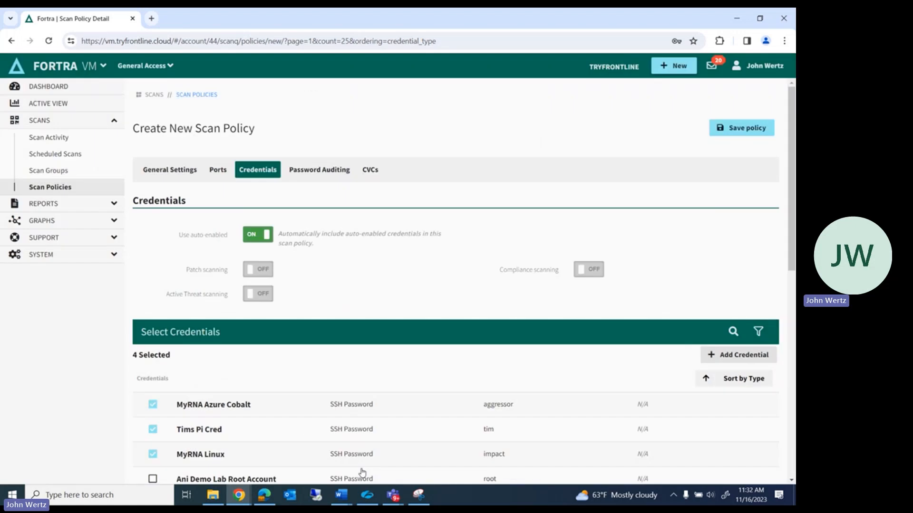
- Set the brute force level for the policy's password auditing to none
{"action": "left_click", "coordinate": [327, 171]}
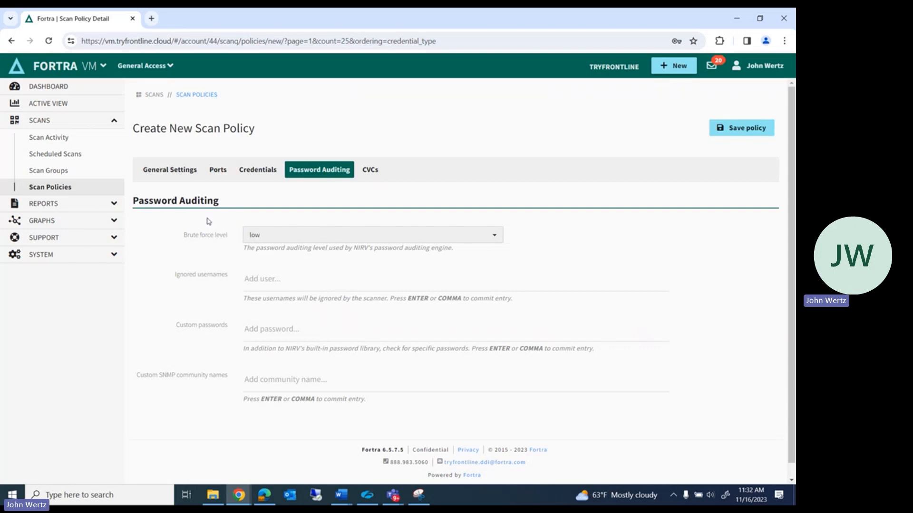
{"action": "left_click", "coordinate": [291, 237]}
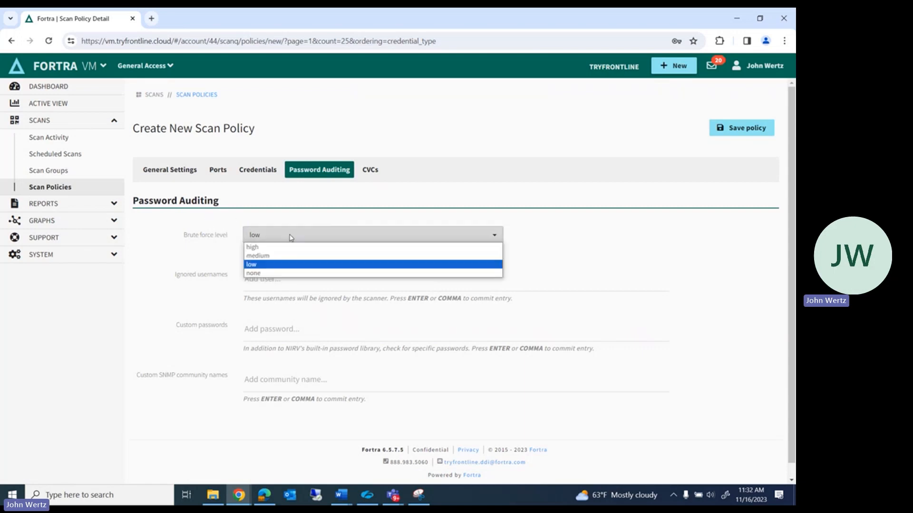
{"action": "left_click", "coordinate": [286, 273]}
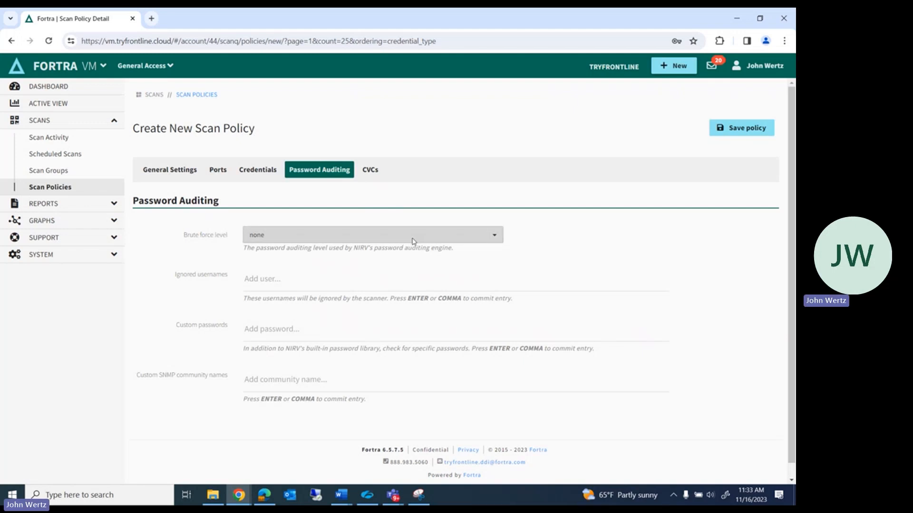
- Search the override CVCs for "log4j" and add Apache Log4j Remote Code Execution to the policy
{"action": "left_click", "coordinate": [373, 174]}
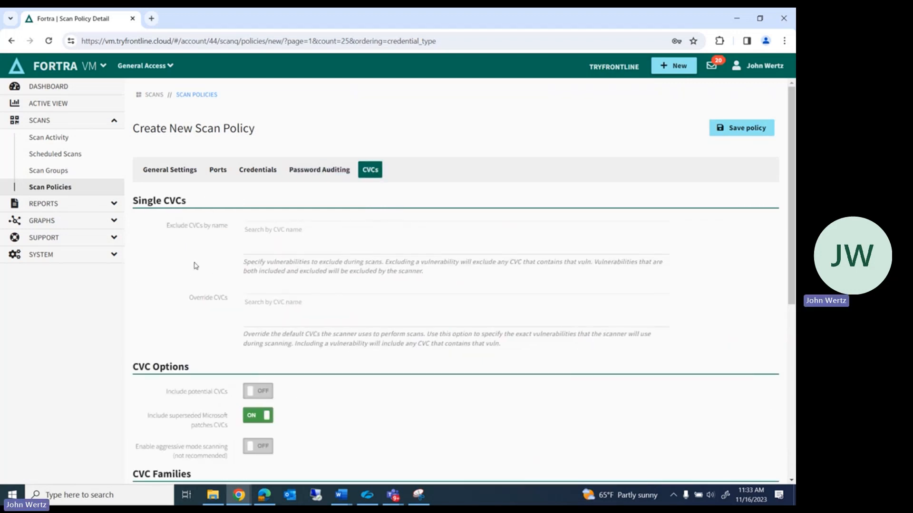
{"action": "left_click", "coordinate": [323, 303]}
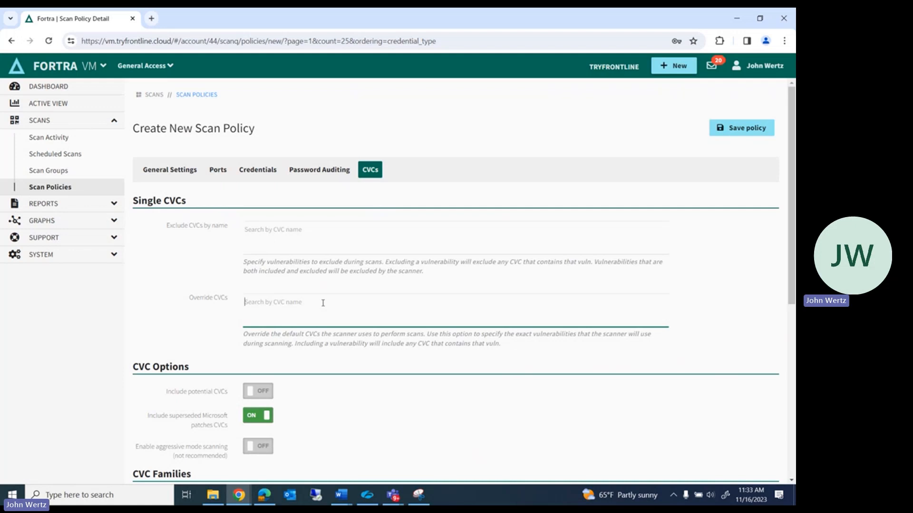
{"action": "type", "text": "log4j"}
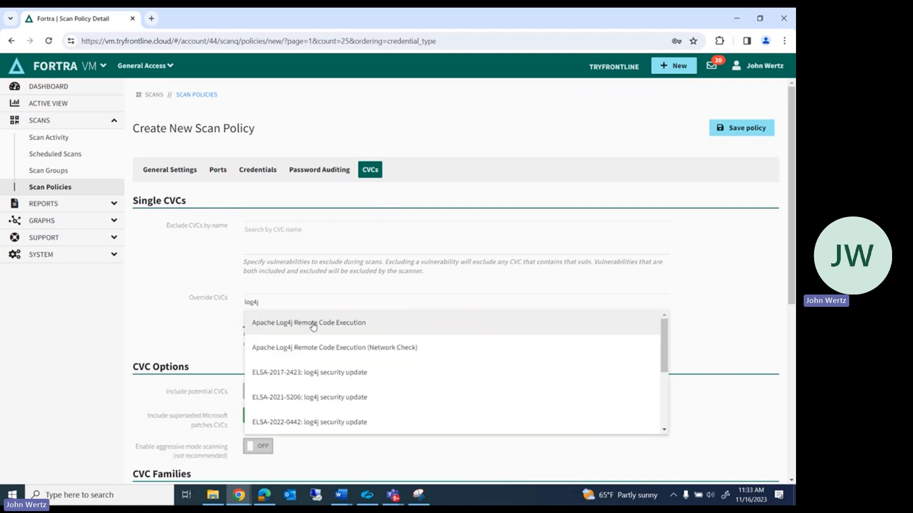
{"action": "left_click", "coordinate": [313, 323]}
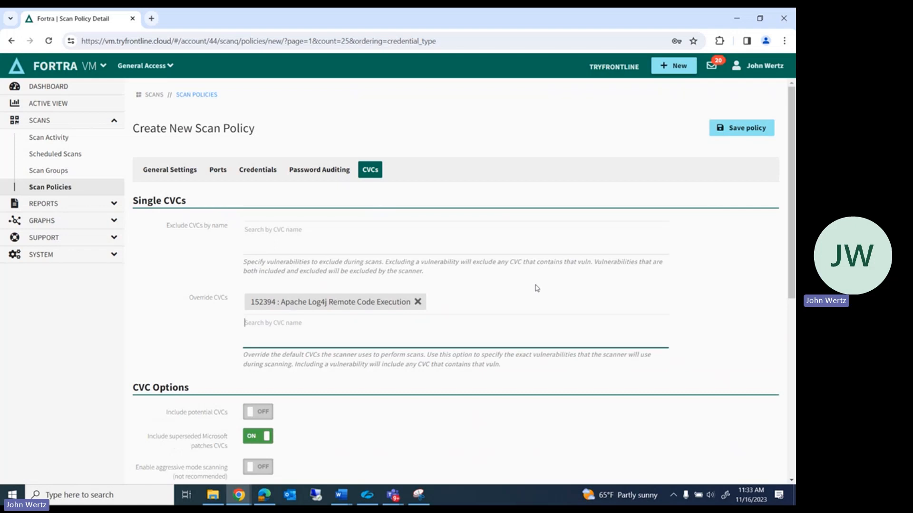
- Review the policy's CVC options, particularly the superseded Microsoft patches setting, and the list of CVC families
{"action": "scroll", "coordinate": [537, 288], "scroll_direction": "down", "scroll_amount": 3}
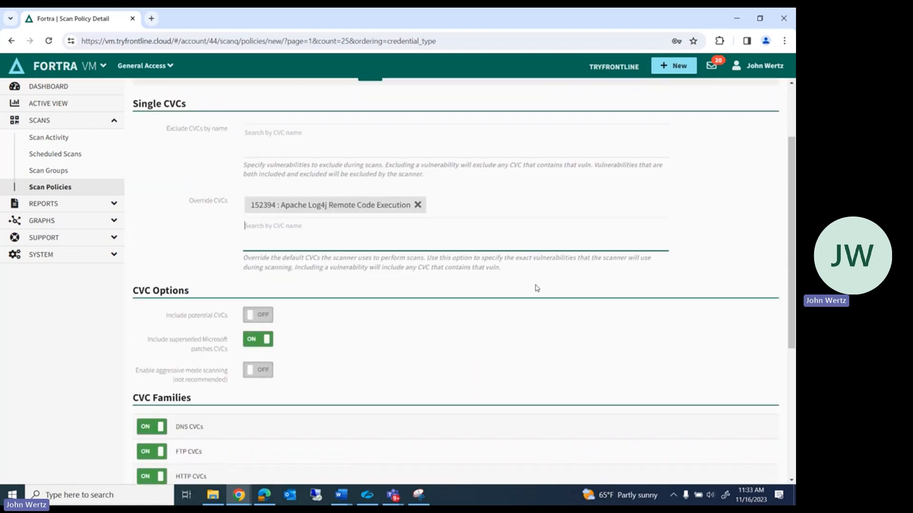
{"action": "scroll", "coordinate": [211, 268], "scroll_direction": "down", "scroll_amount": 1}
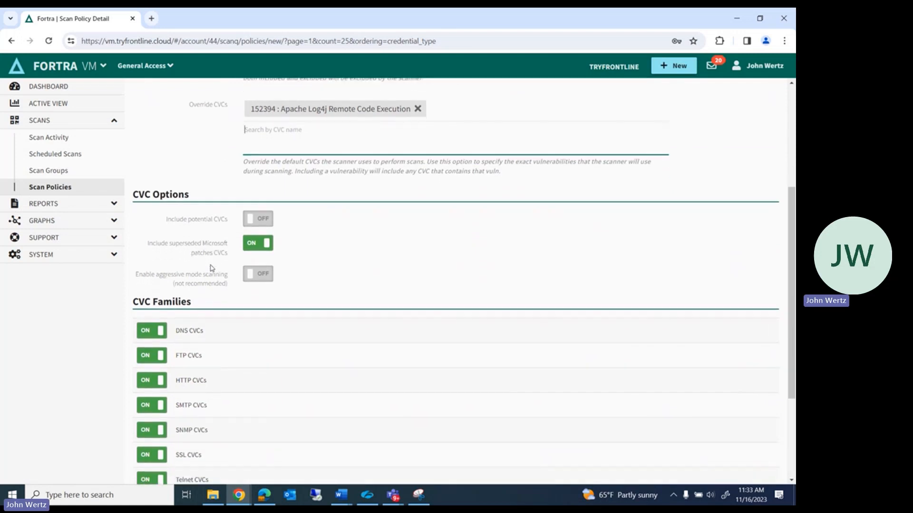
{"action": "left_click_drag", "start_coordinate": [174, 244], "coordinate": [231, 259]}
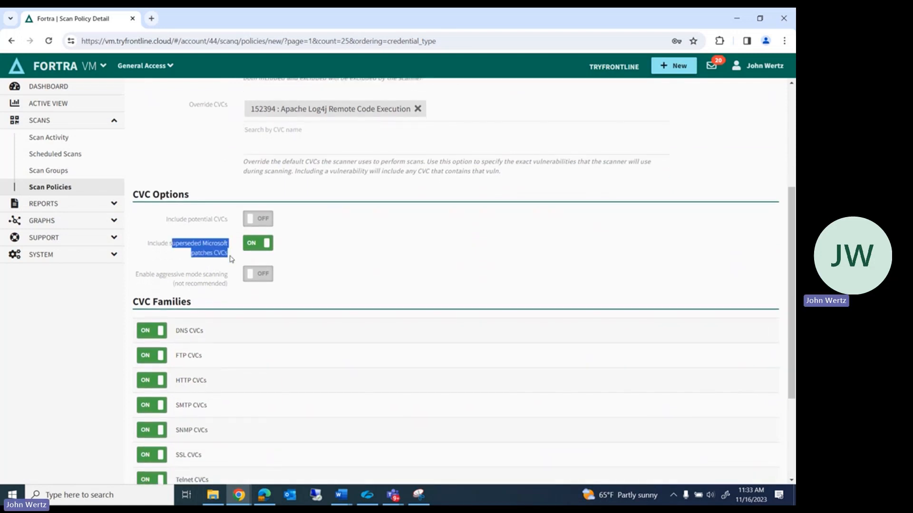
{"action": "scroll", "coordinate": [461, 270], "scroll_direction": "down", "scroll_amount": 1}
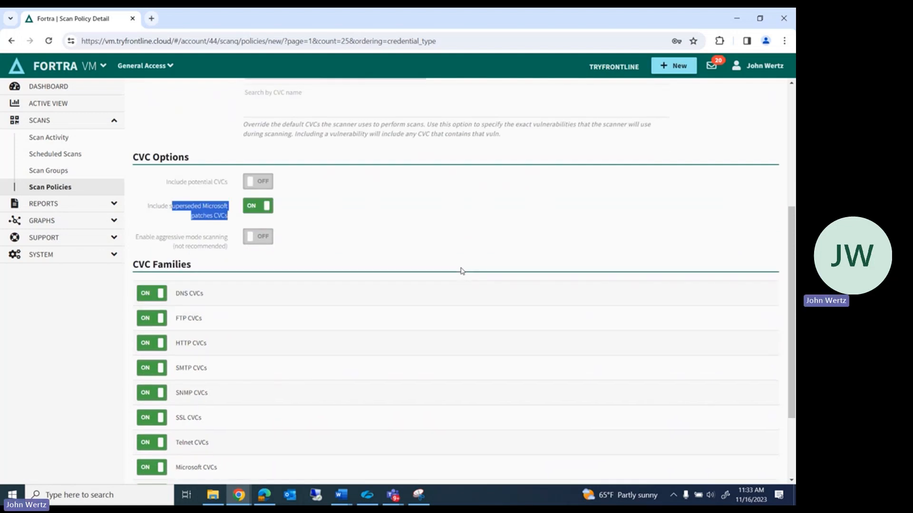
{"action": "scroll", "coordinate": [460, 270], "scroll_direction": "down", "scroll_amount": 2}
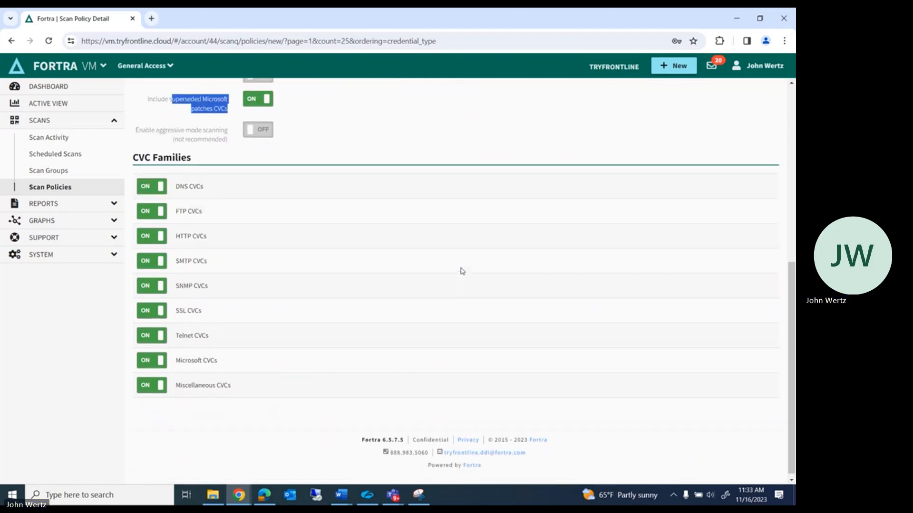
{"action": "scroll", "coordinate": [461, 270], "scroll_direction": "up", "scroll_amount": 1}
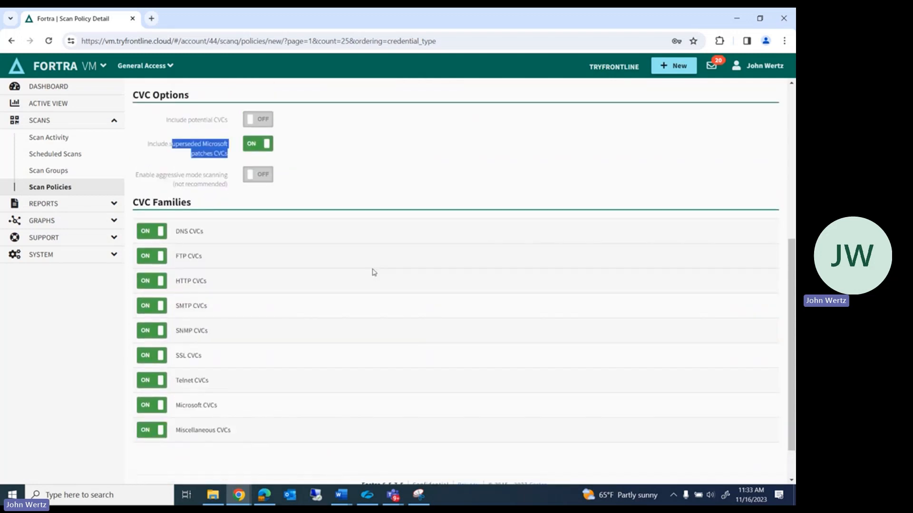
{"action": "scroll", "coordinate": [395, 305], "scroll_direction": "up", "scroll_amount": 6}
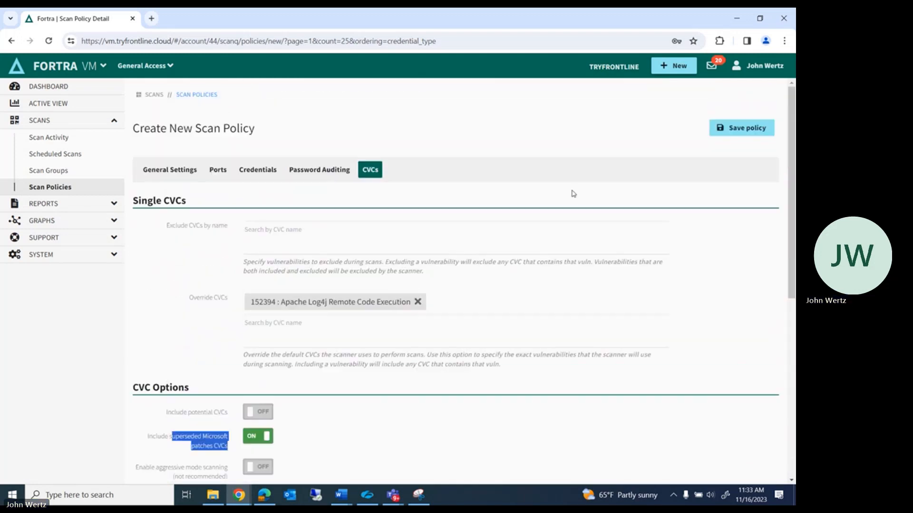
- Save the new scan policy and look for it in the list of available scan policies
{"action": "left_click", "coordinate": [733, 128]}
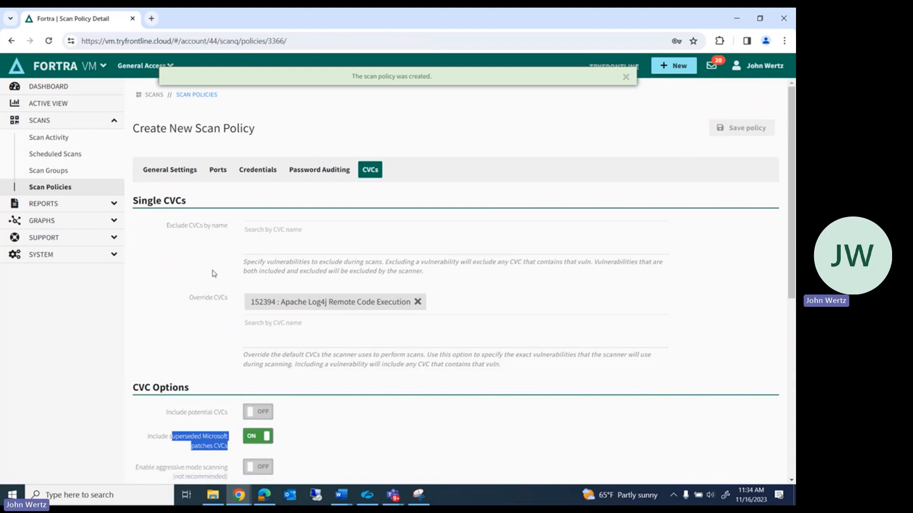
{"action": "left_click", "coordinate": [102, 188]}
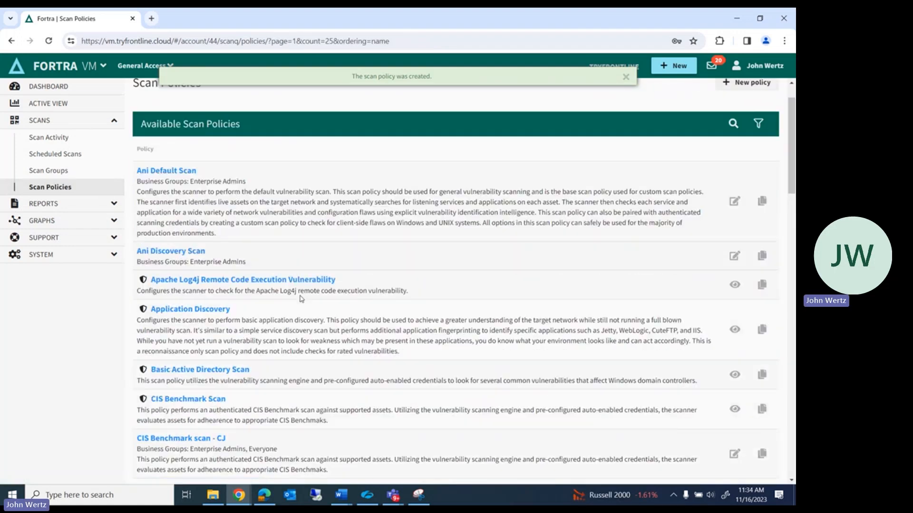
{"action": "scroll", "coordinate": [300, 296], "scroll_direction": "down", "scroll_amount": 4}
{"action": "scroll", "coordinate": [301, 296], "scroll_direction": "down", "scroll_amount": 3}
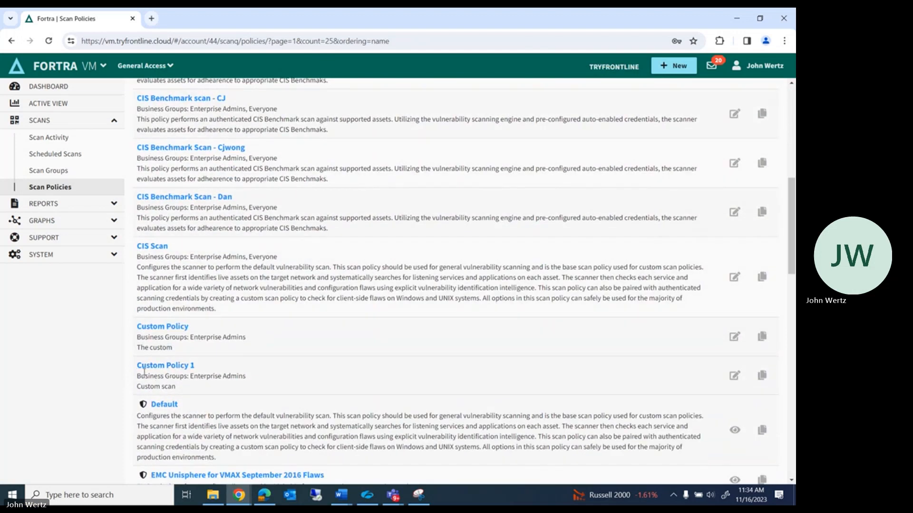